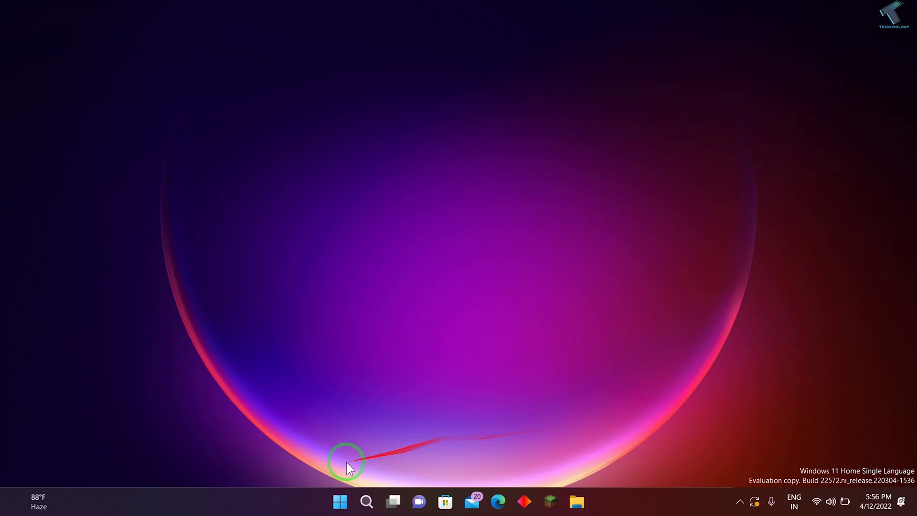
Launch Settings from the Start context menu and go to Network & internet > Mobile hotspot
right_click(343, 502)
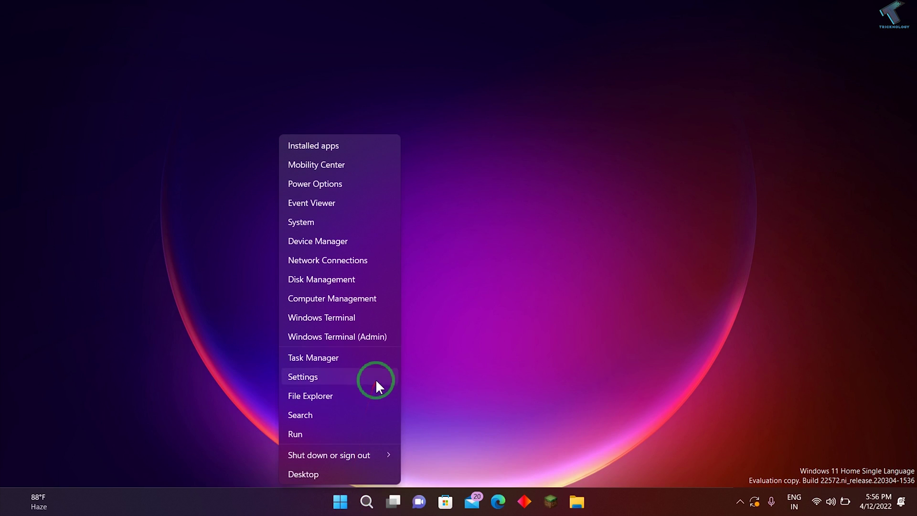
left_click(376, 378)
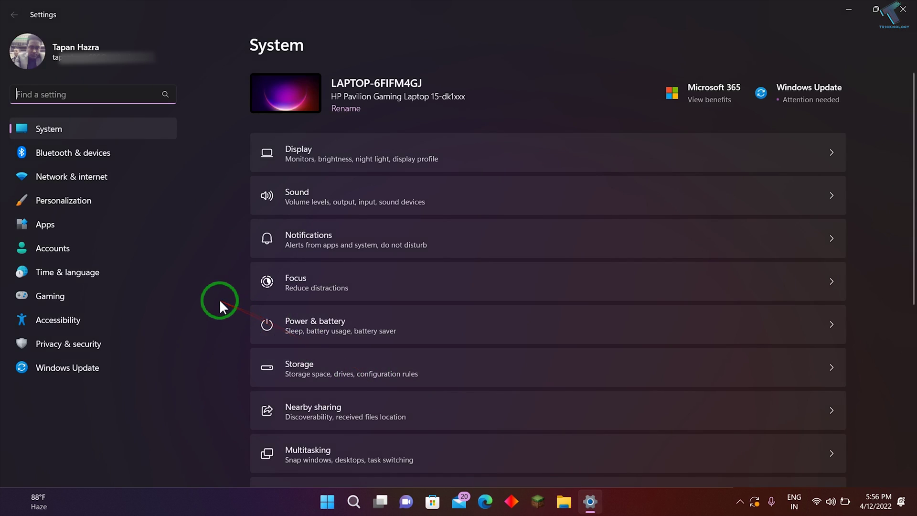
left_click(73, 176)
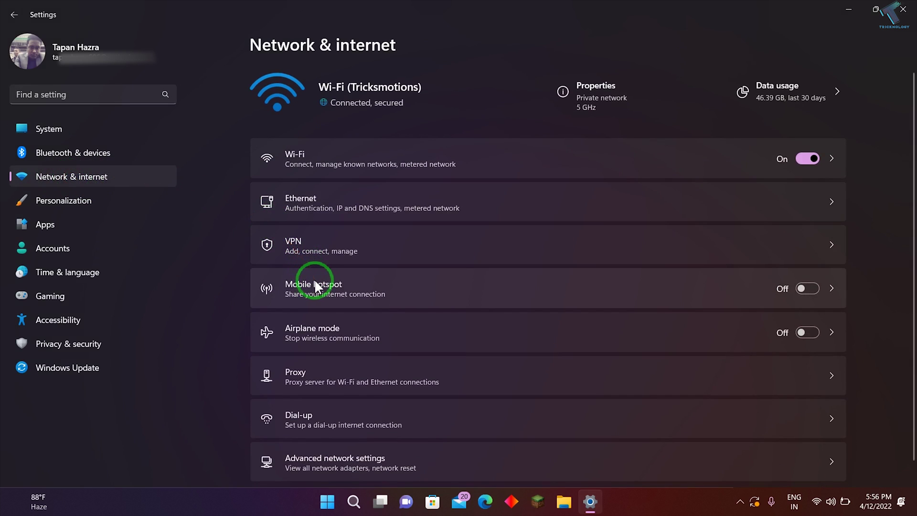
left_click(326, 282)
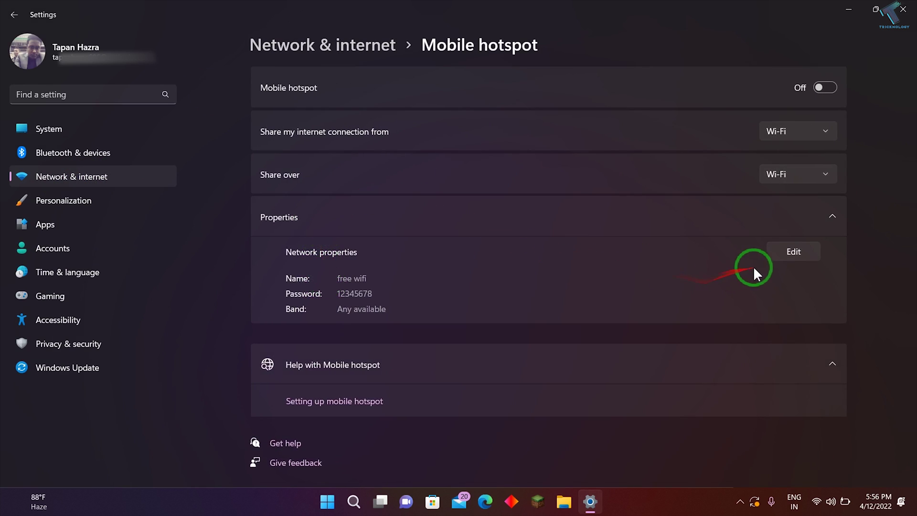
left_click(790, 253)
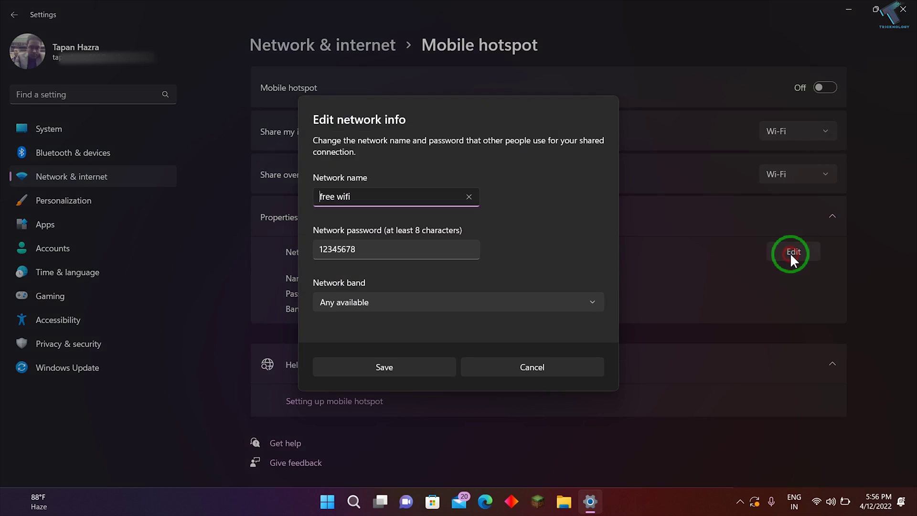
left_click(391, 196)
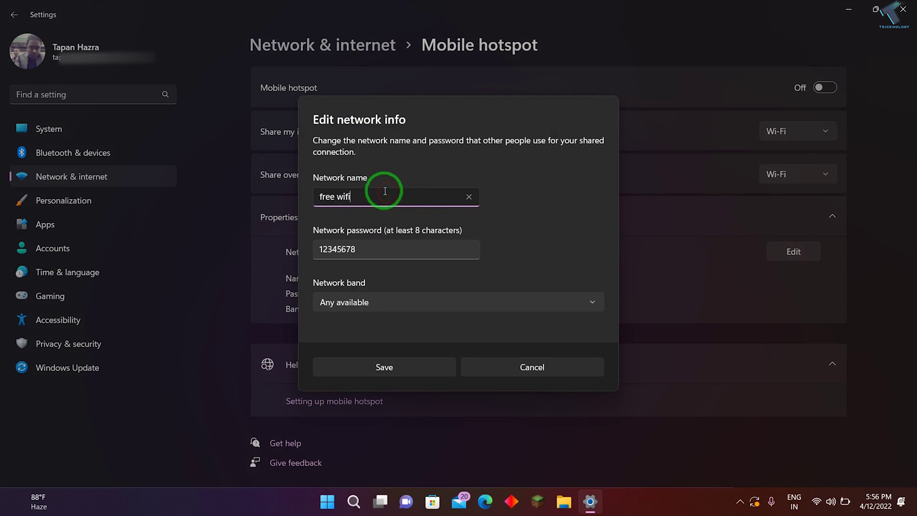
left_click_drag(364, 197, 316, 197)
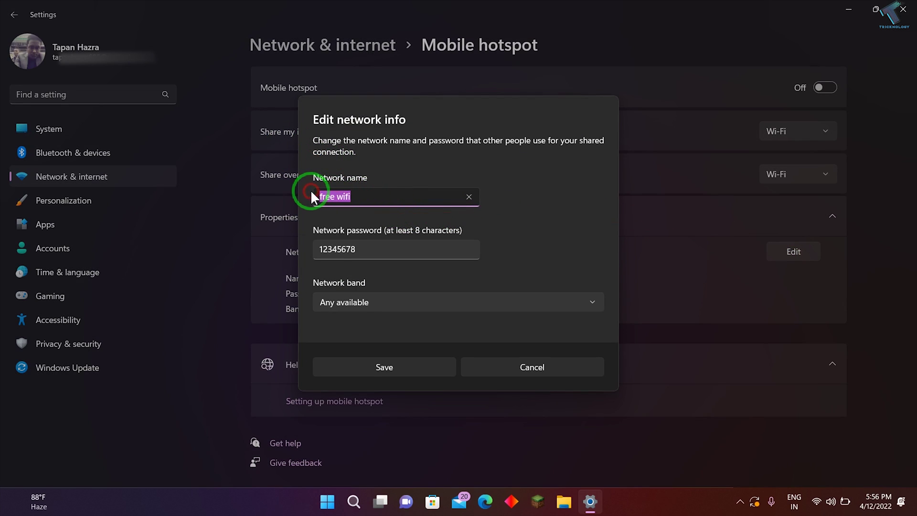
left_click(369, 249)
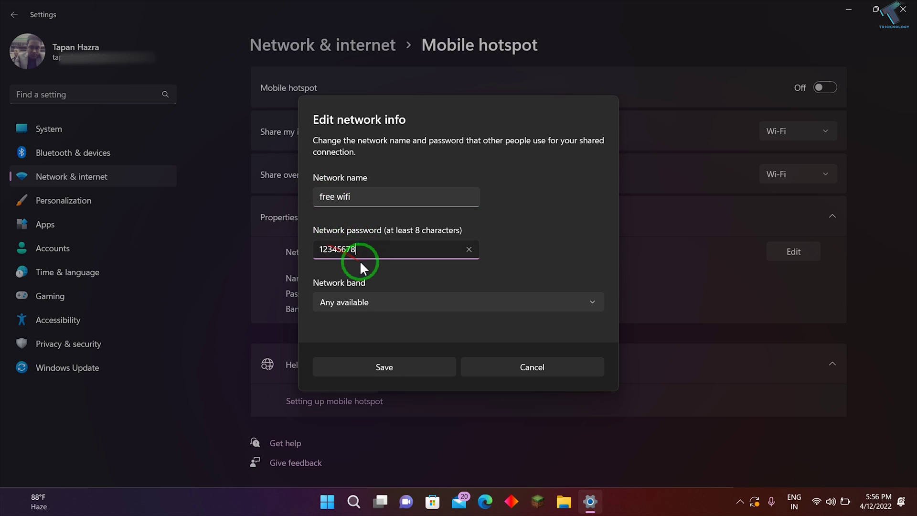
left_click(399, 366)
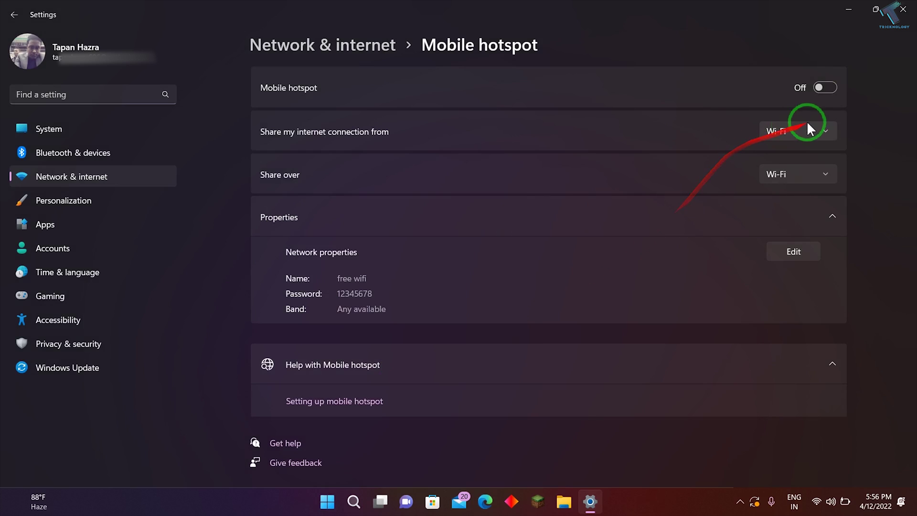
Switch the Mobile hotspot toggle to On to share the Wi-Fi connection
left_click(823, 87)
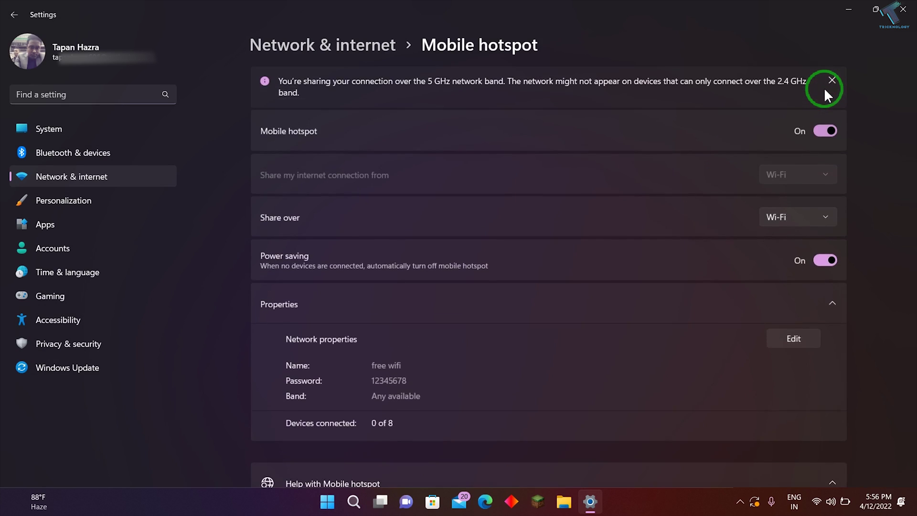